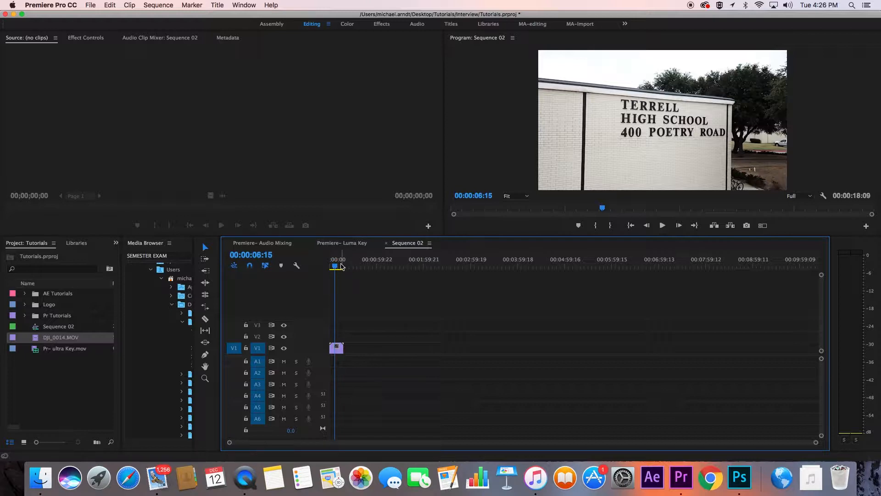
# - Create a new title named Terrell High School
pyautogui.moveTo(334, 265); pyautogui.dragTo(337, 265)
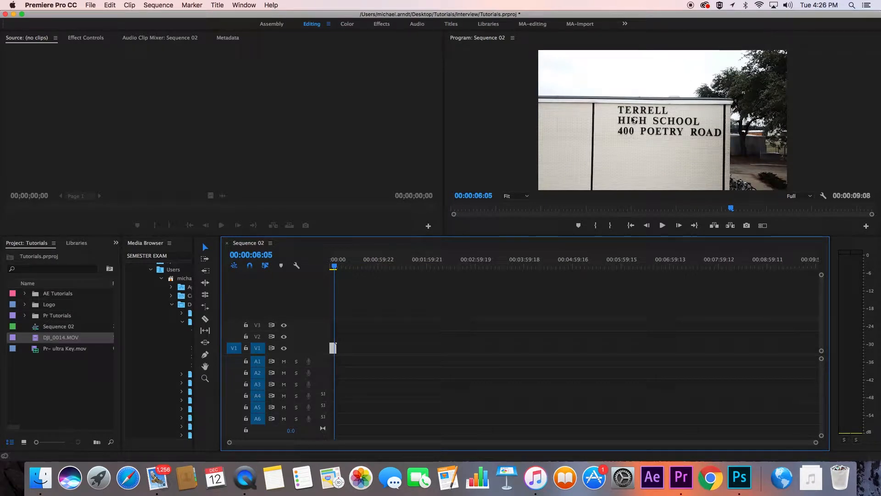
pyautogui.click(374, 298)
pyautogui.click(217, 5)
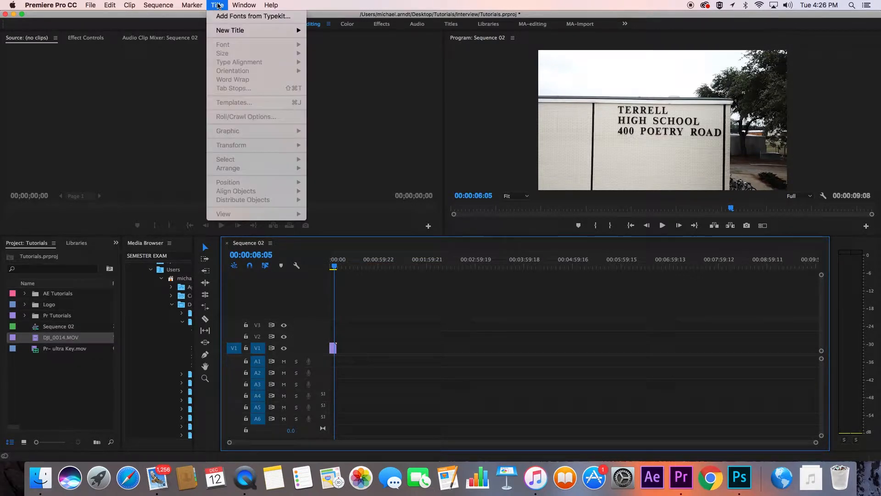
pyautogui.moveTo(241, 30)
pyautogui.click(353, 33)
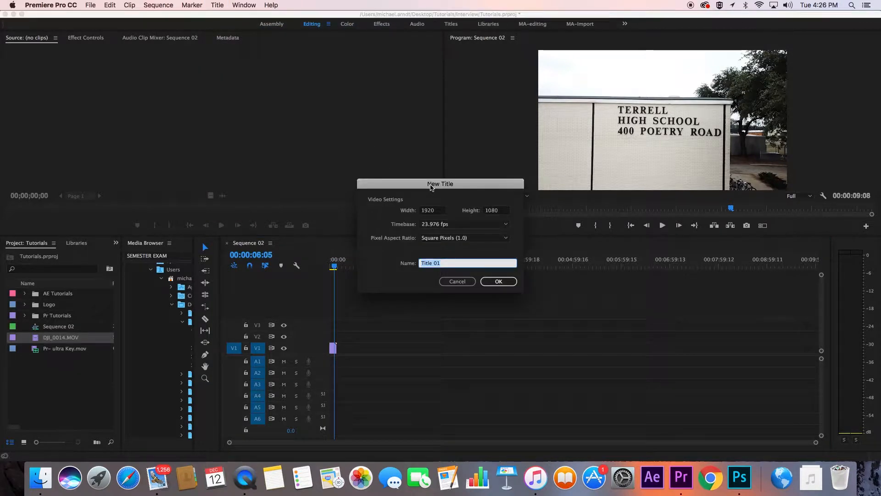
pyautogui.write('Terrell High School')
pyautogui.press('Return')
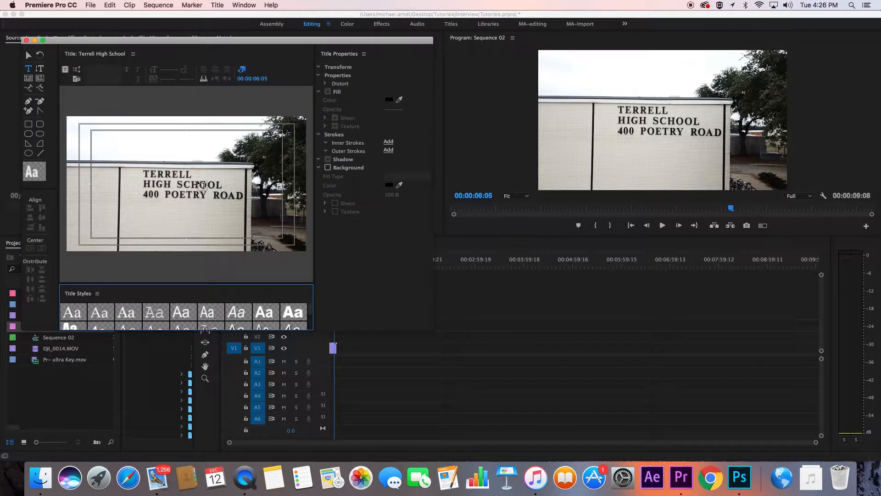
pyautogui.moveTo(310, 44); pyautogui.dragTo(756, 193)
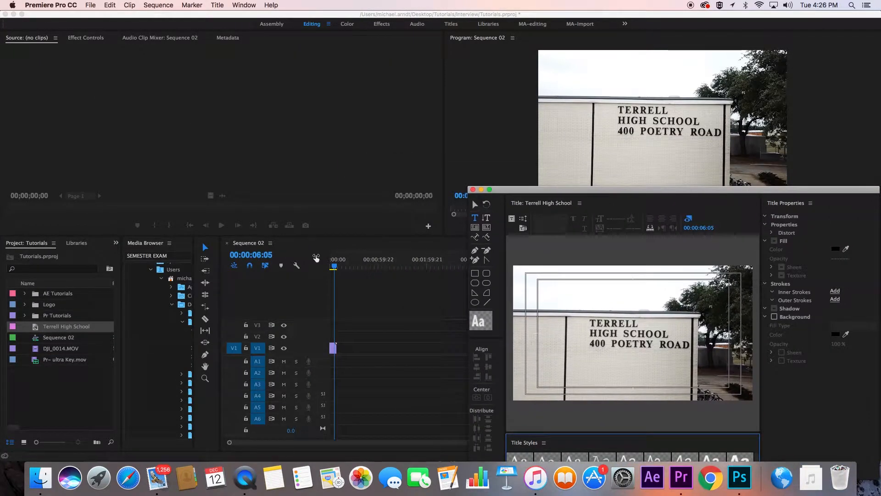
pyautogui.click(331, 261)
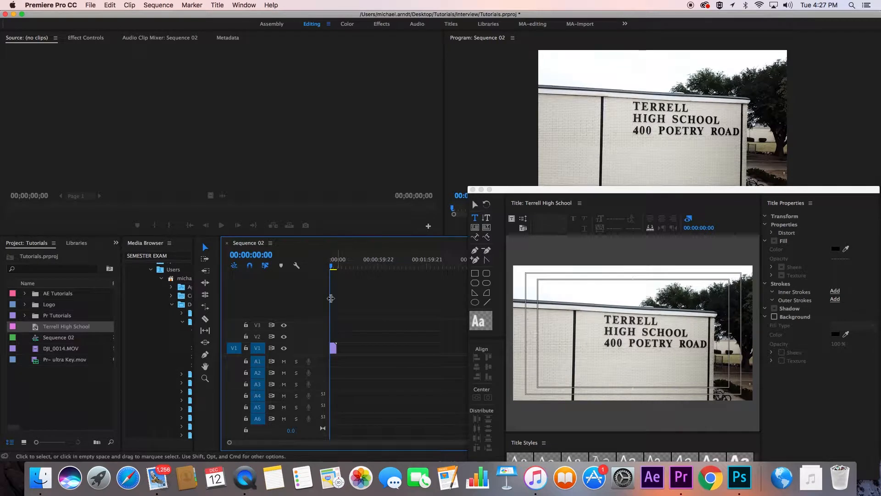
pyautogui.moveTo(331, 265); pyautogui.dragTo(336, 266)
pyautogui.moveTo(623, 195); pyautogui.dragTo(222, 35)
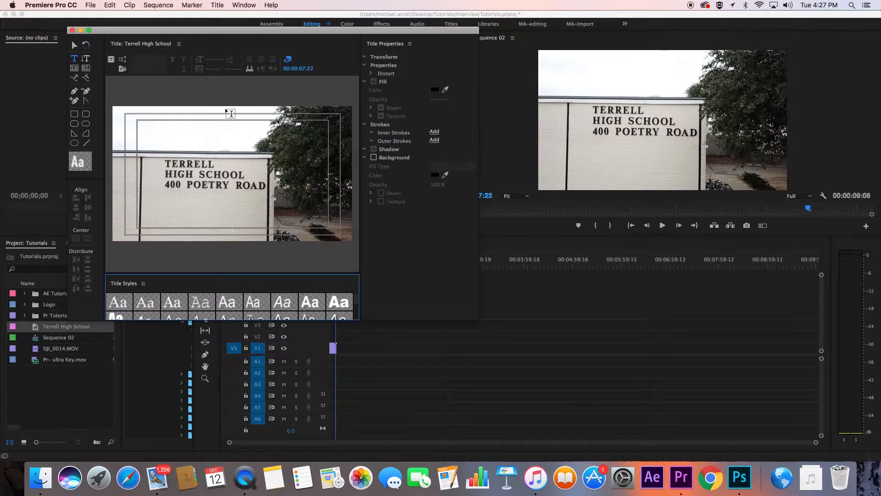
# - Add the text Terrell High School to the title
pyautogui.click(175, 150)
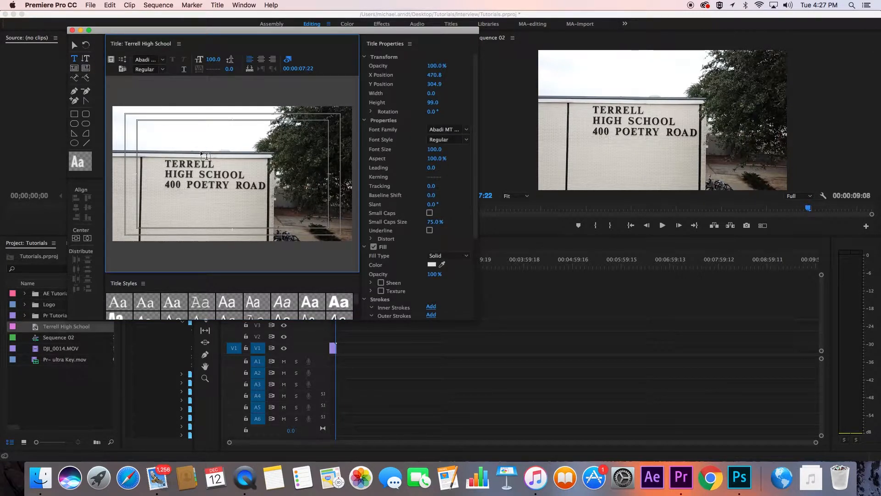
pyautogui.write('Terrell')
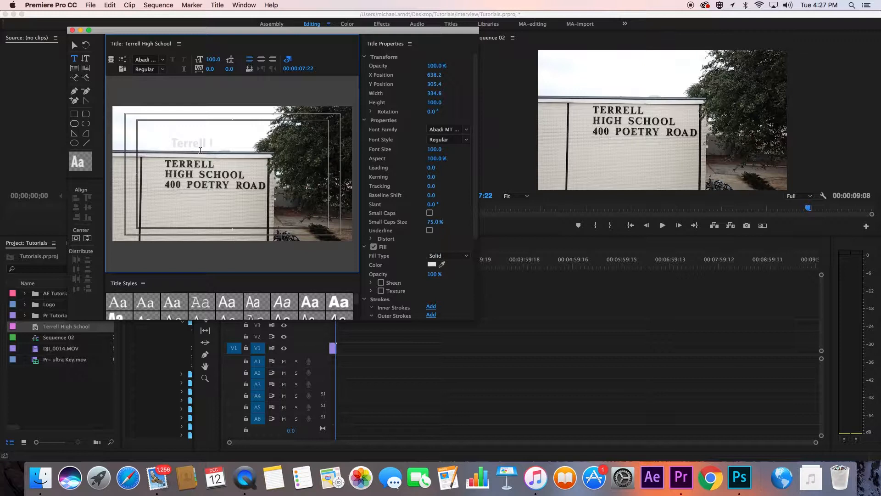
pyautogui.write(' High School')
pyautogui.click(74, 44)
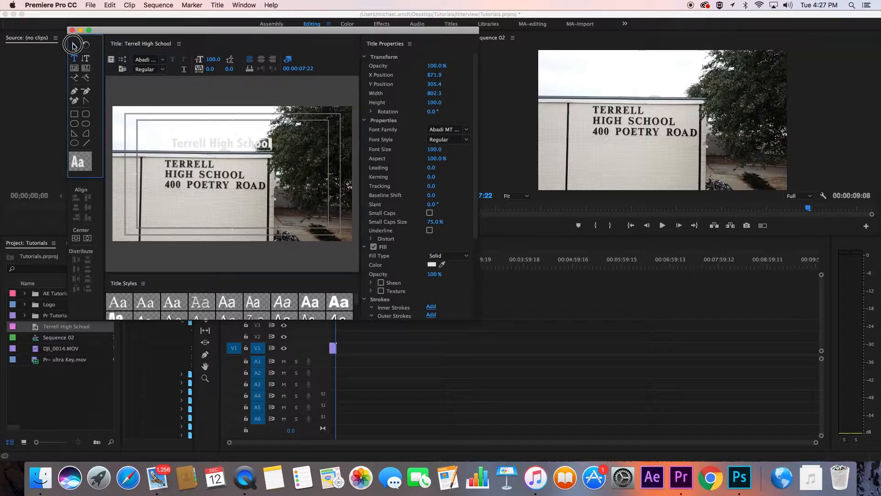
# - Center the title text in the frame both horizontally and vertically
pyautogui.moveTo(229, 143); pyautogui.dragTo(187, 152)
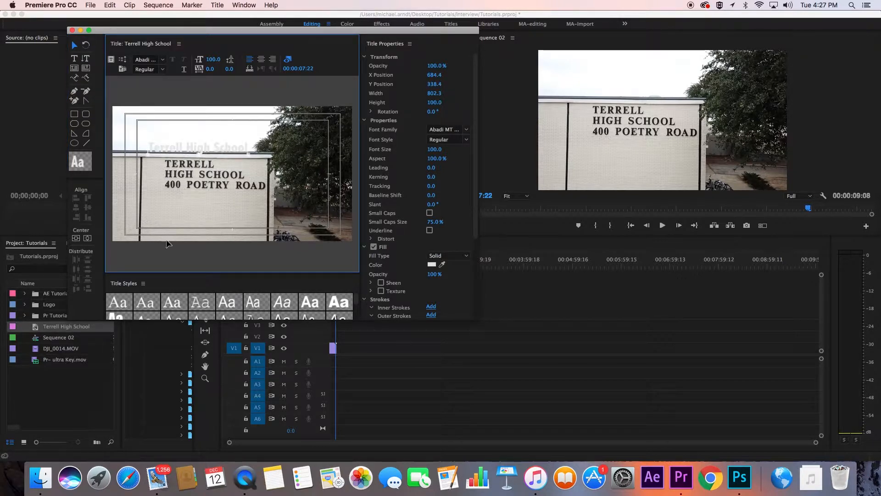
pyautogui.click(76, 238)
pyautogui.click(77, 239)
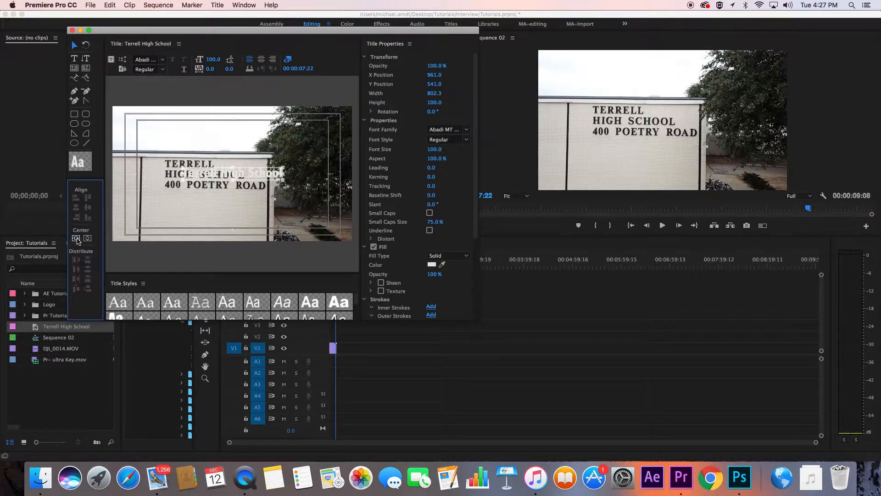
# - Set the text's fill colour to red
pyautogui.click(432, 264)
pyautogui.moveTo(433, 181); pyautogui.dragTo(452, 206)
pyautogui.click(540, 107)
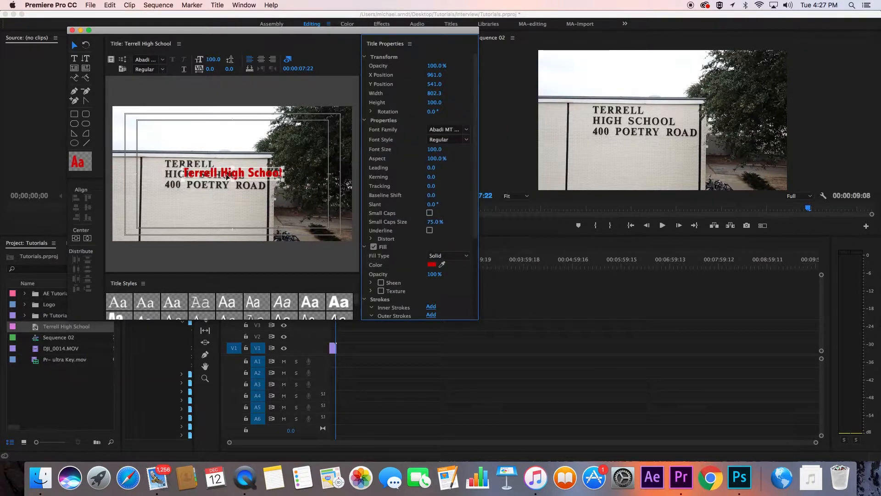
# - Enable a solid black background behind the title at 100% opacity
pyautogui.click(466, 130)
pyautogui.click(465, 117)
pyautogui.moveTo(475, 114); pyautogui.dragTo(475, 218)
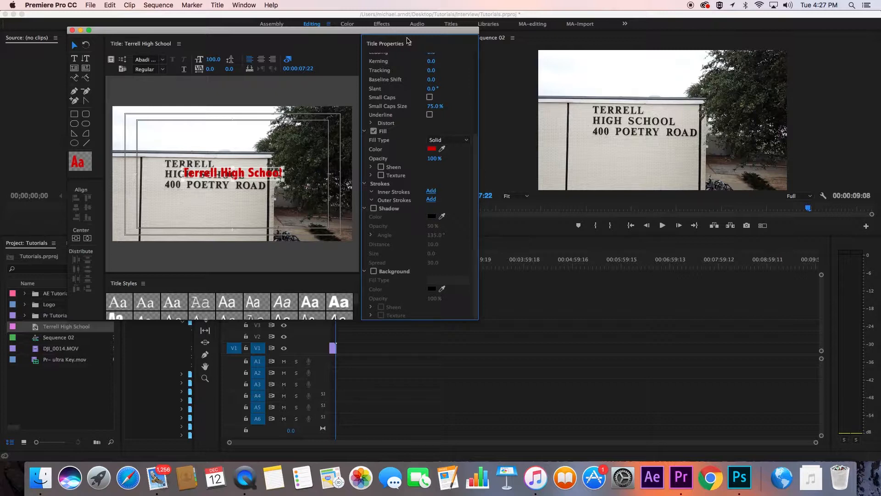
pyautogui.click(477, 62)
pyautogui.moveTo(477, 79); pyautogui.dragTo(462, 196)
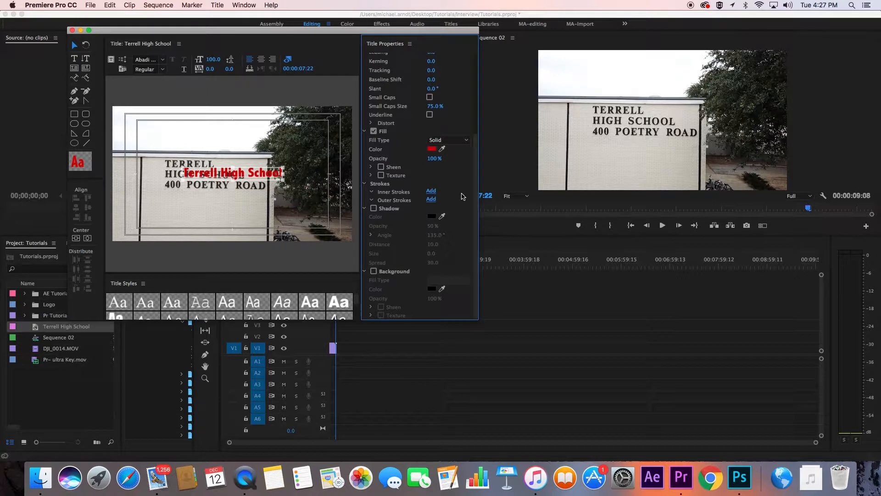
pyautogui.click(374, 209)
pyautogui.click(374, 209)
pyautogui.click(374, 271)
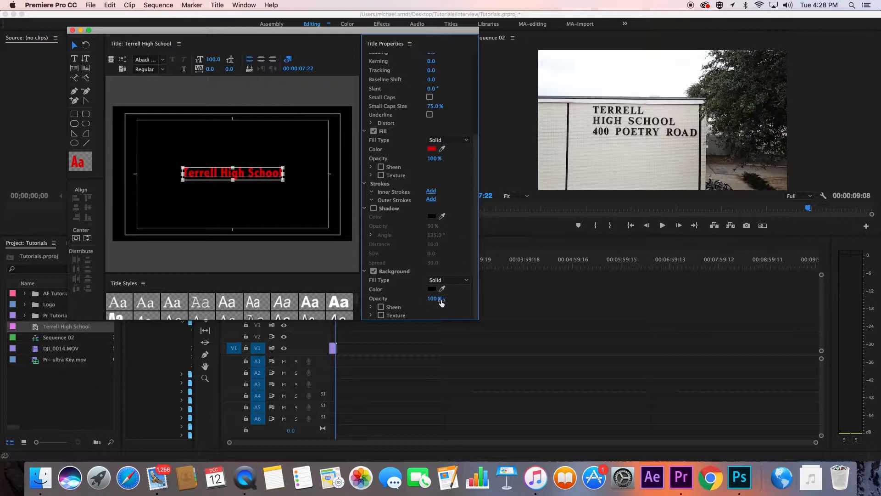
pyautogui.moveTo(434, 298)
pyautogui.mouseDown()
pyautogui.moveTo(412, 299)
pyautogui.moveTo(458, 299)
pyautogui.moveTo(425, 299)
pyautogui.mouseUp()
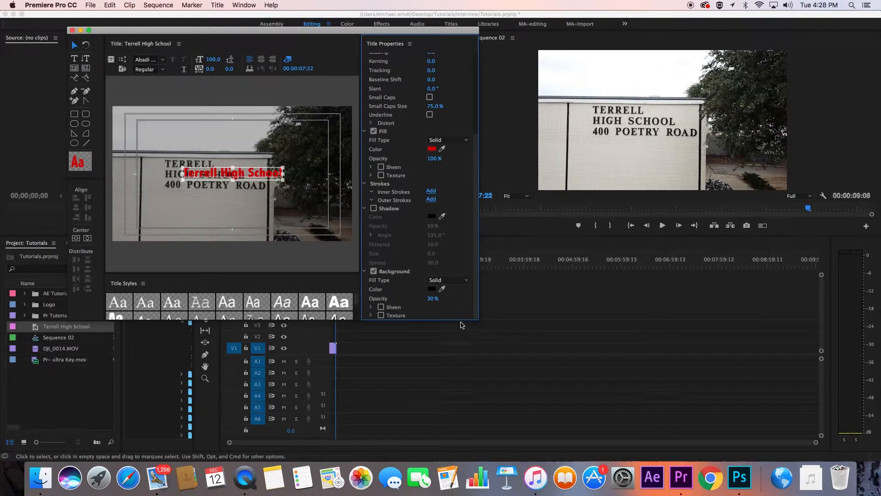
pyautogui.moveTo(431, 298); pyautogui.dragTo(460, 300)
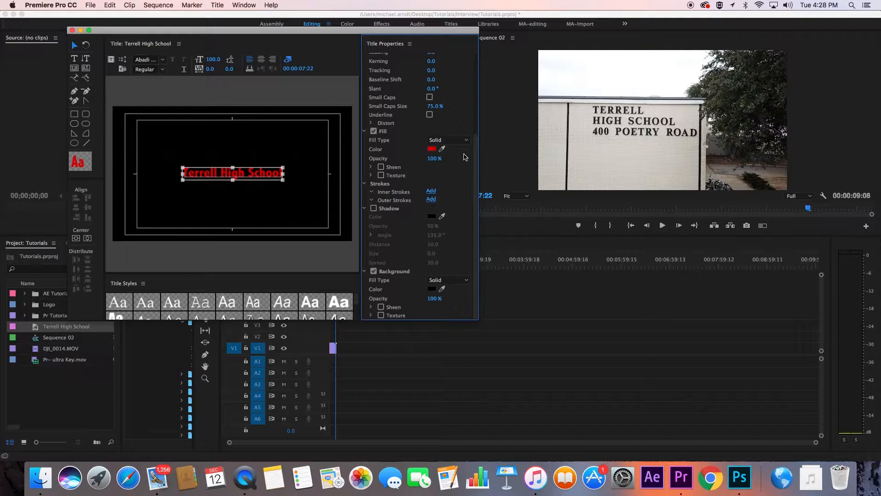
# - Change the title's font family to Apple Braille
pyautogui.moveTo(473, 149); pyautogui.dragTo(470, 61)
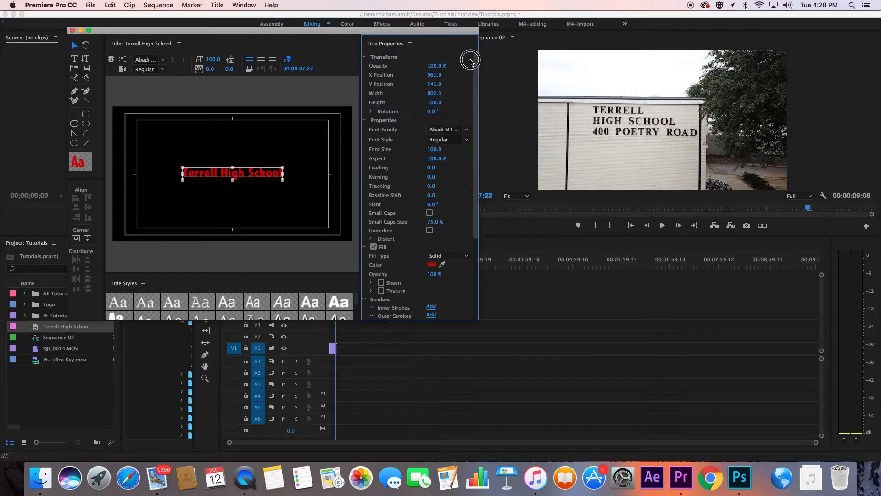
pyautogui.click(467, 130)
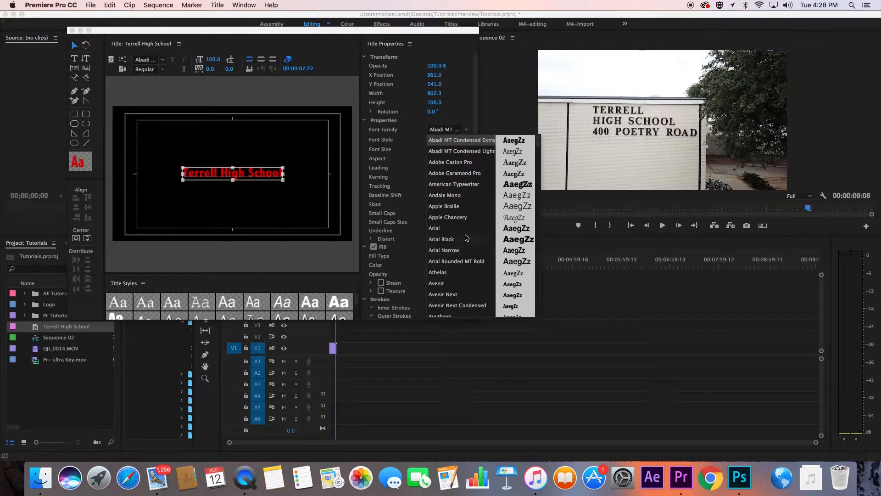
pyautogui.click(458, 208)
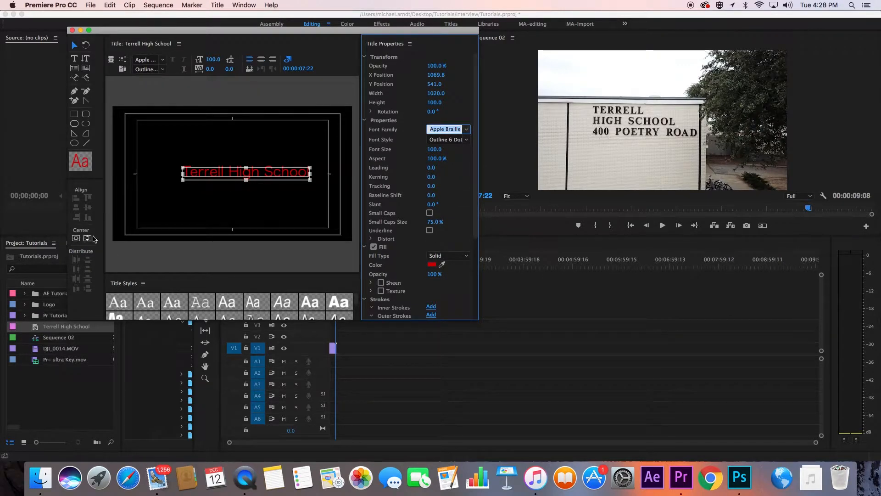
# - Center-align the text, recenter it horizontally in the frame, and close the title designer
pyautogui.click(262, 61)
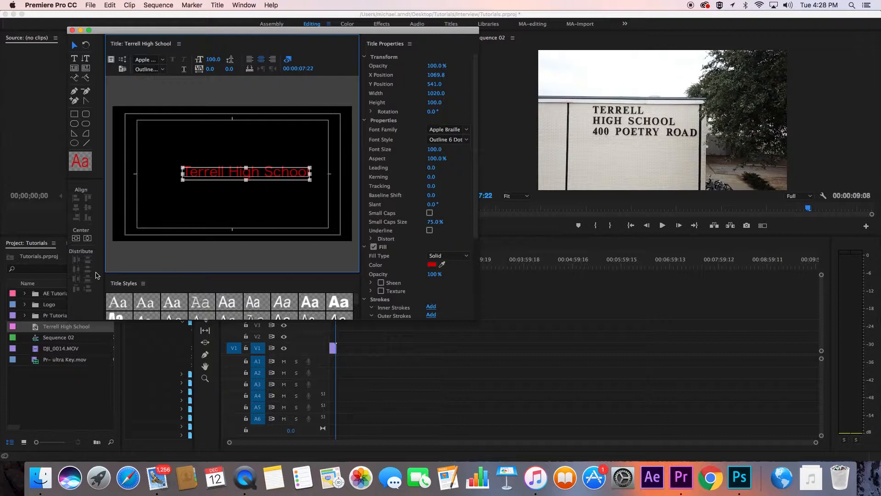
pyautogui.click(87, 238)
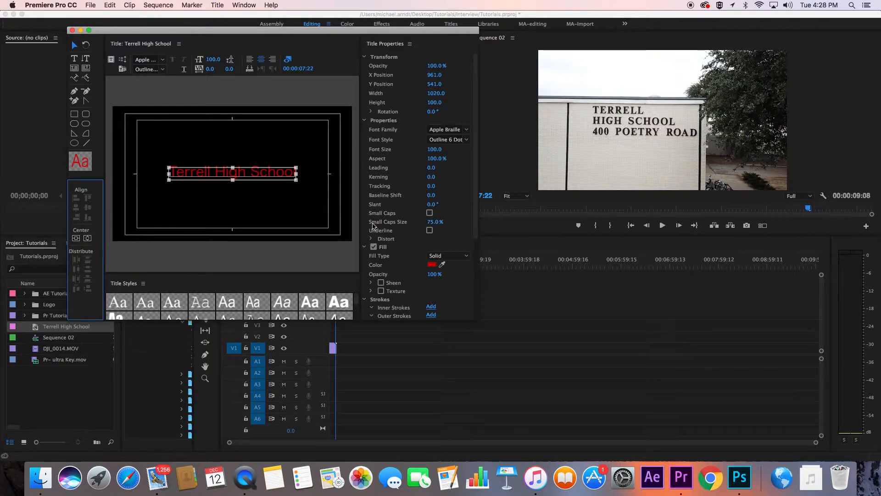
pyautogui.click(234, 104)
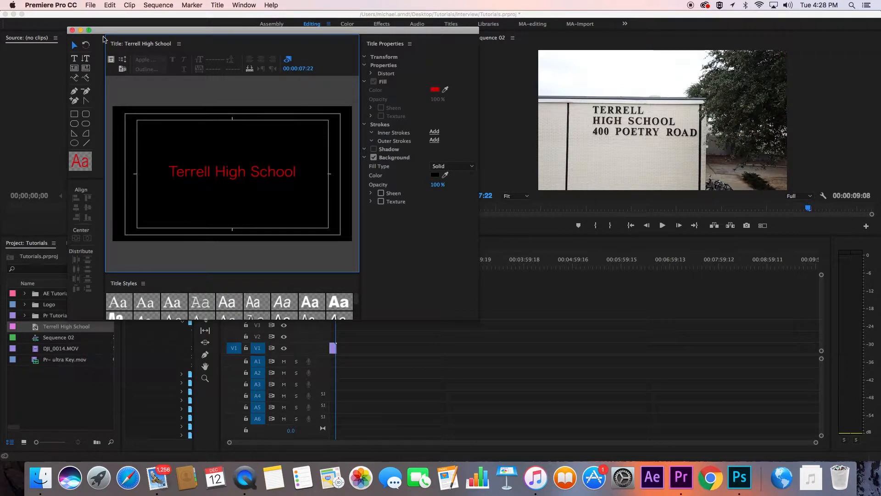
pyautogui.click(71, 30)
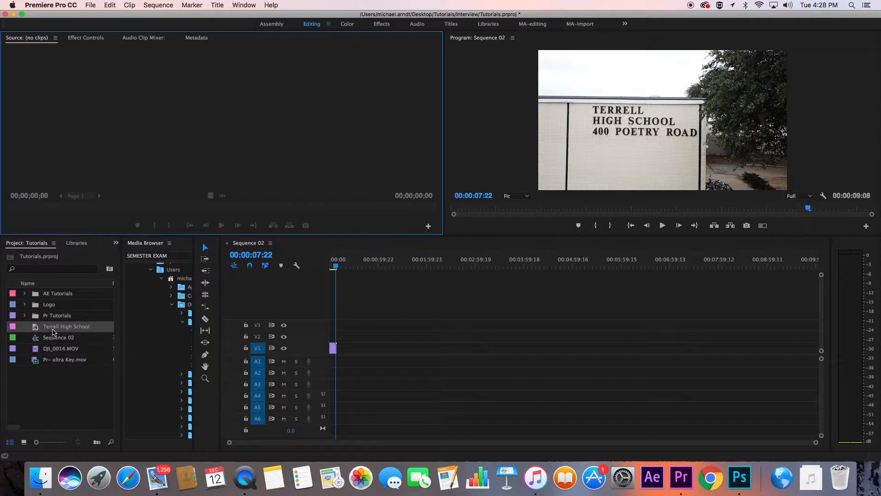
# - Place the Terrell High School title on track V2 of the sequence
pyautogui.moveTo(54, 331); pyautogui.dragTo(335, 335)
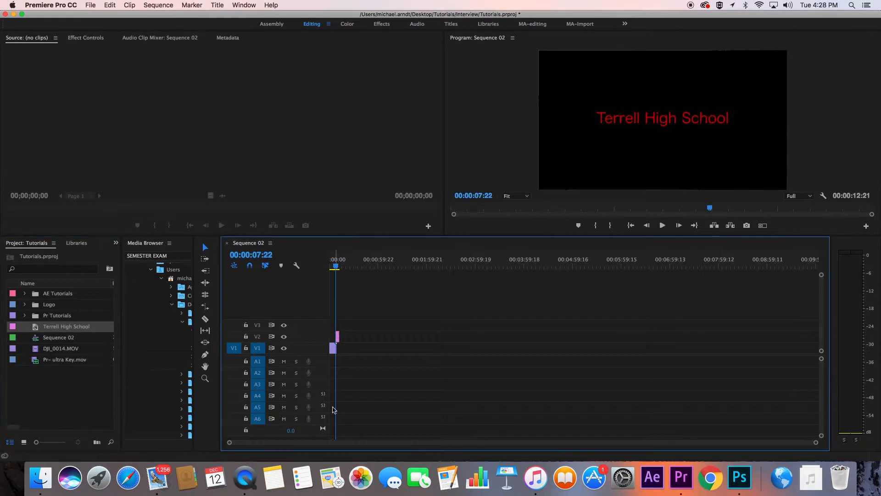
pyautogui.moveTo(810, 442); pyautogui.dragTo(559, 417)
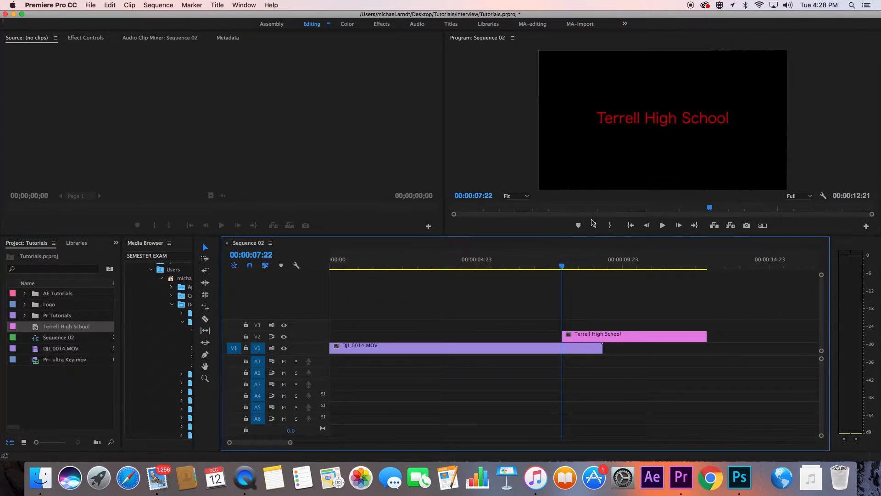
# - Move the title clip down onto track V1 so it follows the school footage
pyautogui.moveTo(562, 266); pyautogui.dragTo(603, 268)
pyautogui.moveTo(606, 338); pyautogui.dragTo(605, 338)
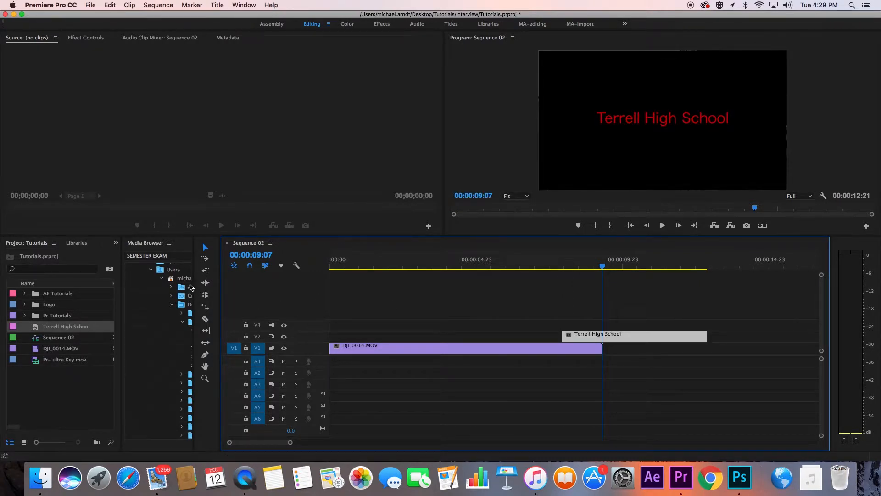
pyautogui.moveTo(193, 283); pyautogui.dragTo(246, 283)
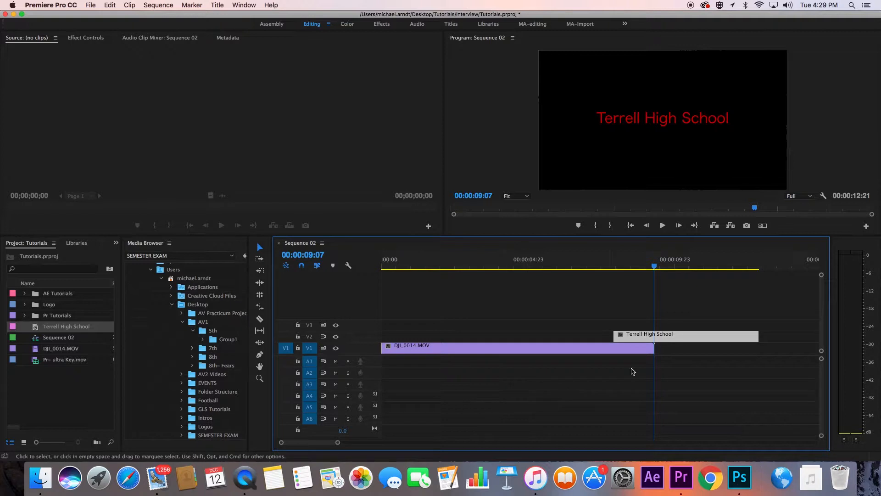
pyautogui.moveTo(668, 342); pyautogui.dragTo(671, 348)
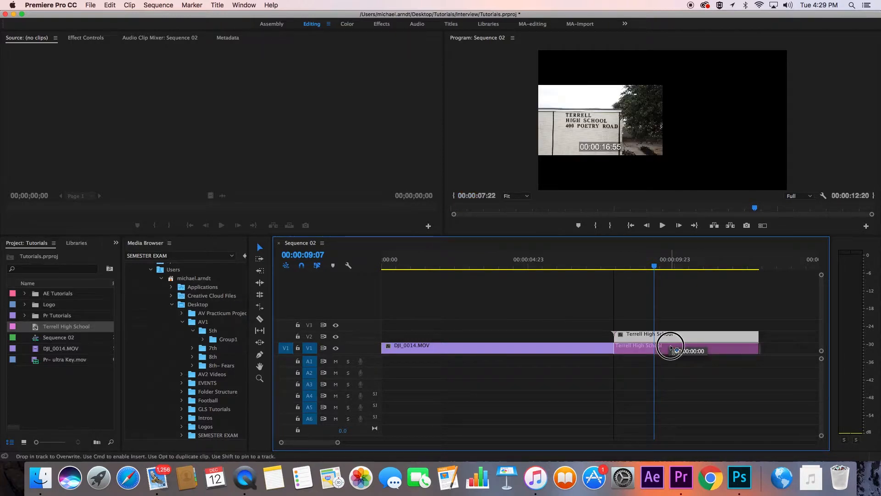
pyautogui.moveTo(671, 347); pyautogui.dragTo(670, 348)
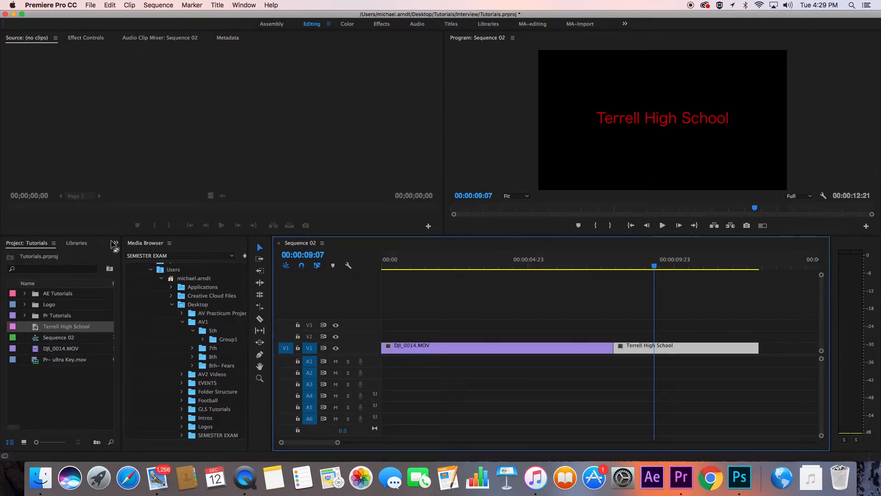
# - Open the Effects panel, search for dip, and apply Dip to Black at the cut between the school footage and the title
pyautogui.click(114, 243)
pyautogui.click(129, 285)
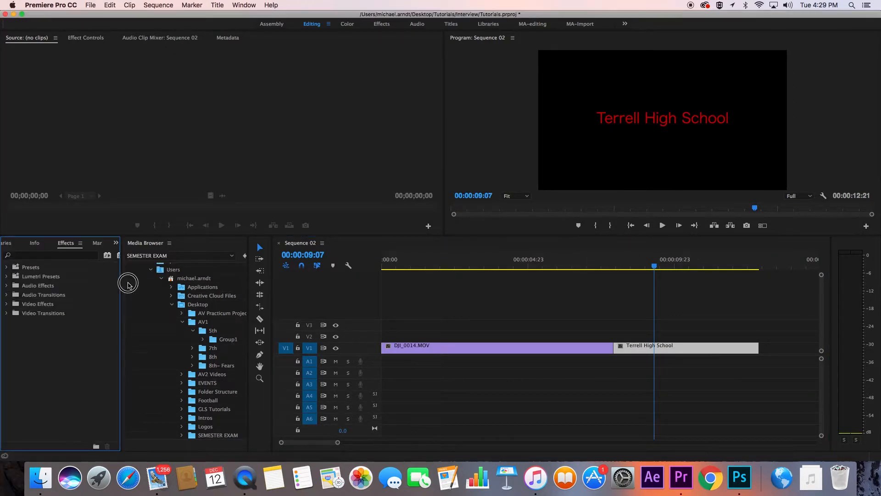
pyautogui.click(116, 244)
pyautogui.click(132, 263)
pyautogui.click(116, 244)
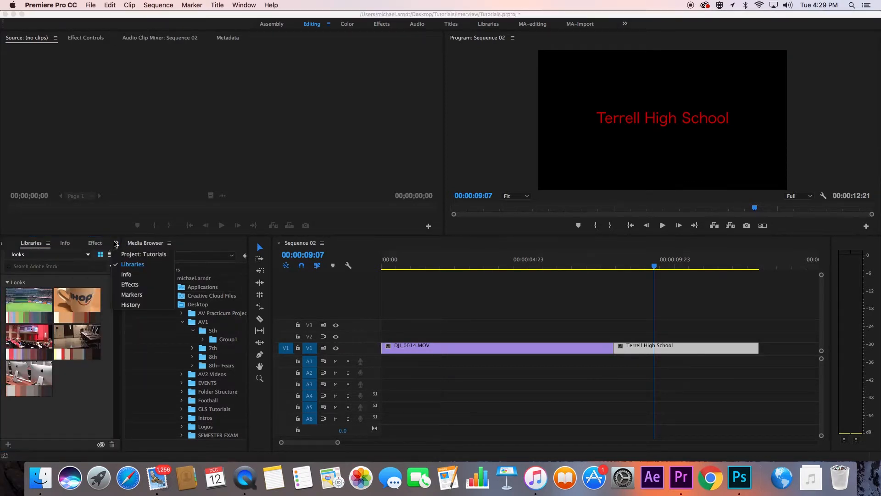
pyautogui.click(130, 285)
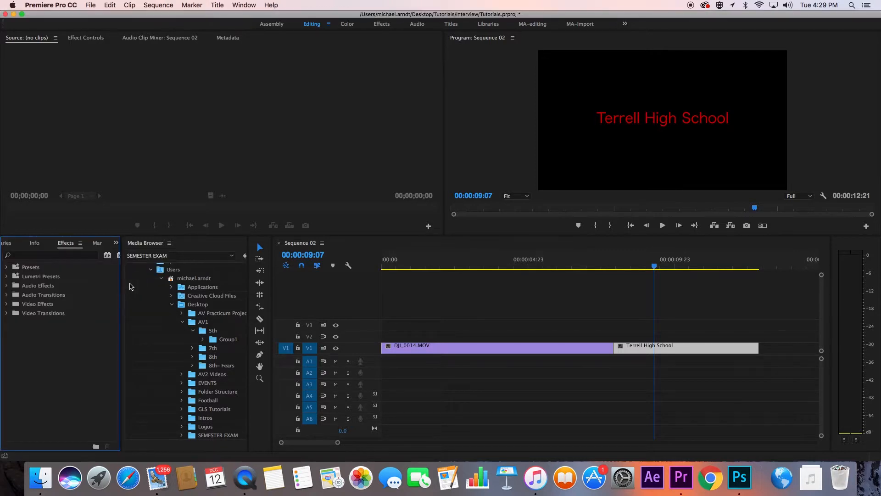
pyautogui.click(24, 256)
pyautogui.write('dipa')
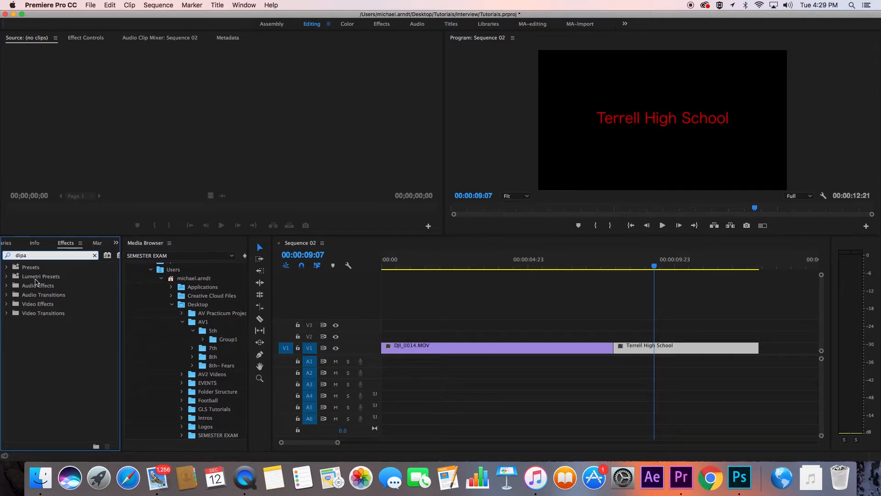
pyautogui.press('BackSpace')
pyautogui.moveTo(42, 334); pyautogui.dragTo(613, 349)
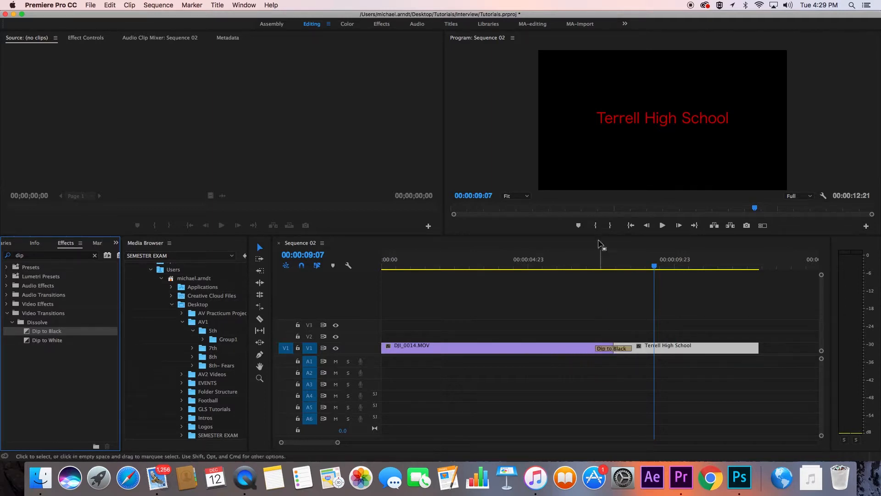
# - Play the sequence from before the cut to preview the Dip to Black transition
pyautogui.click(617, 351)
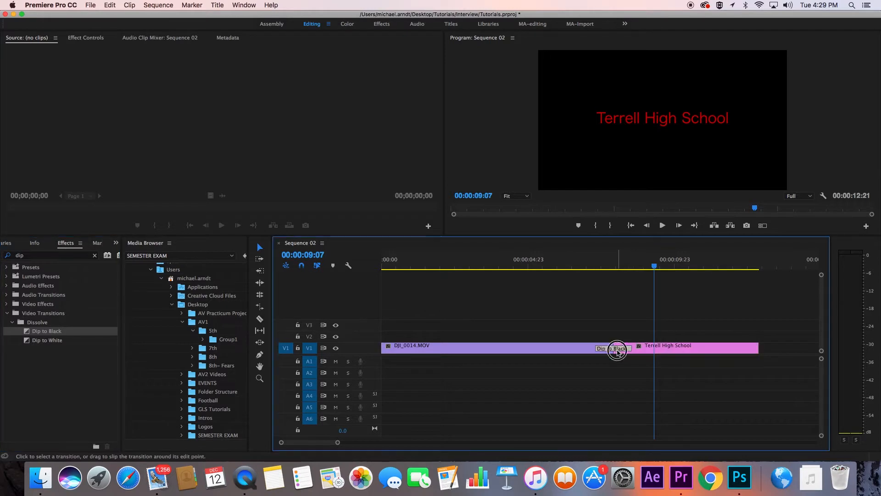
pyautogui.click(582, 350)
pyautogui.click(667, 352)
pyautogui.click(554, 267)
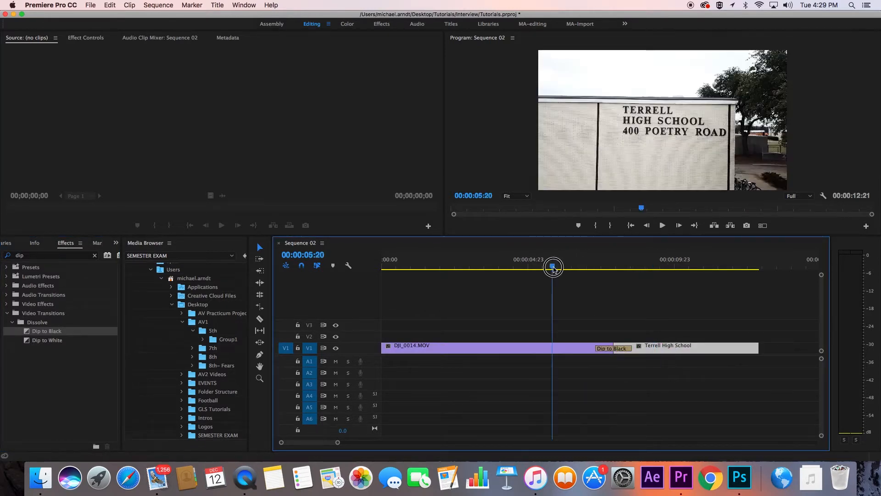
pyautogui.press('space')
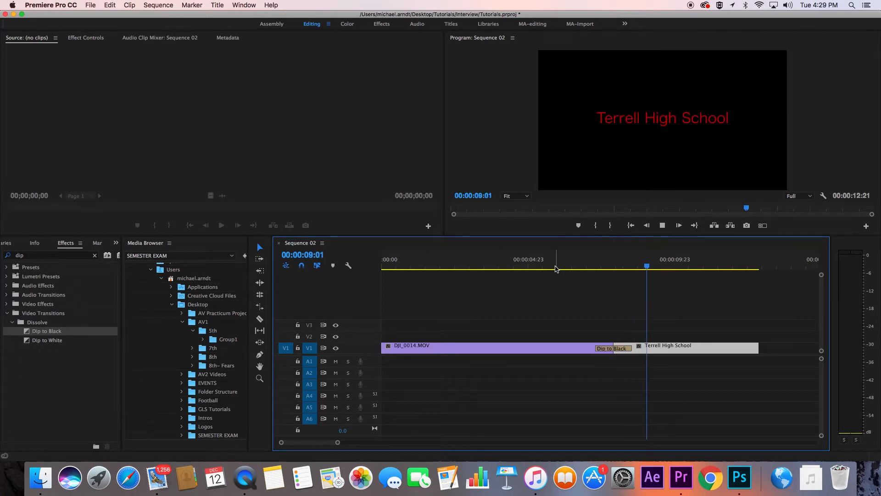
pyautogui.press('space')
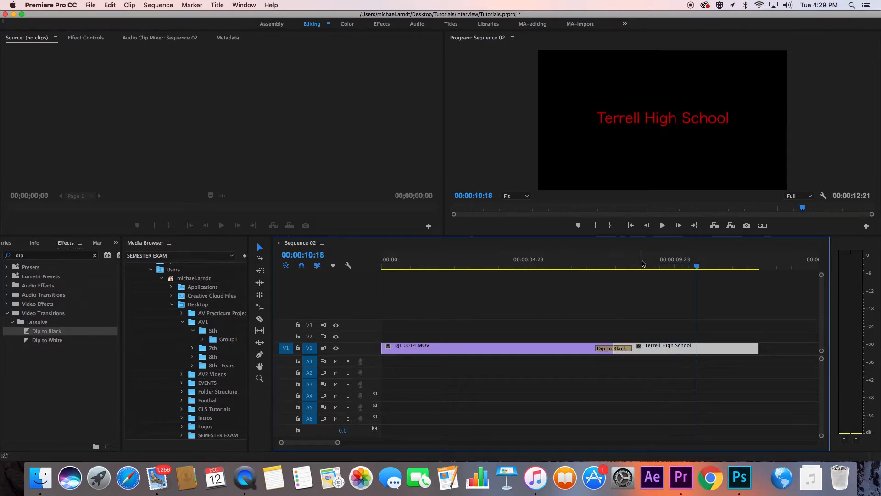
# - Select the title clip and, with the playhead at its start, enable Scale keyframing in Effect Controls
pyautogui.click(697, 312)
pyautogui.click(687, 350)
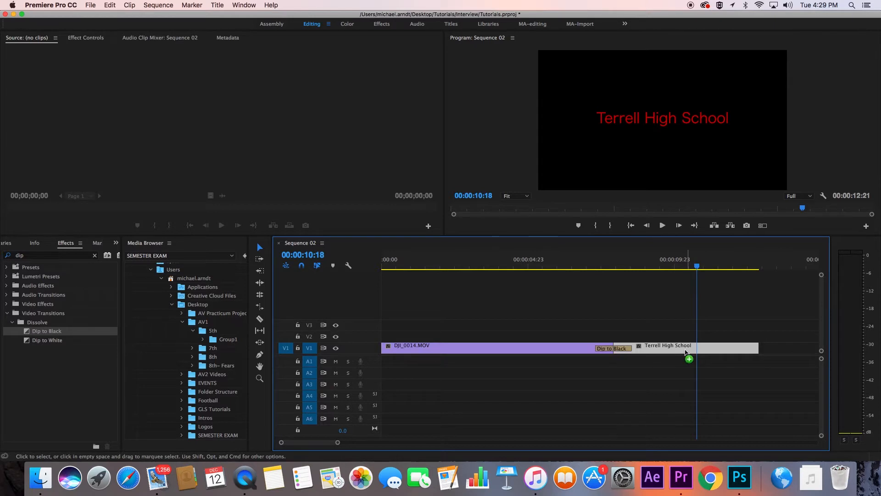
pyautogui.click(618, 266)
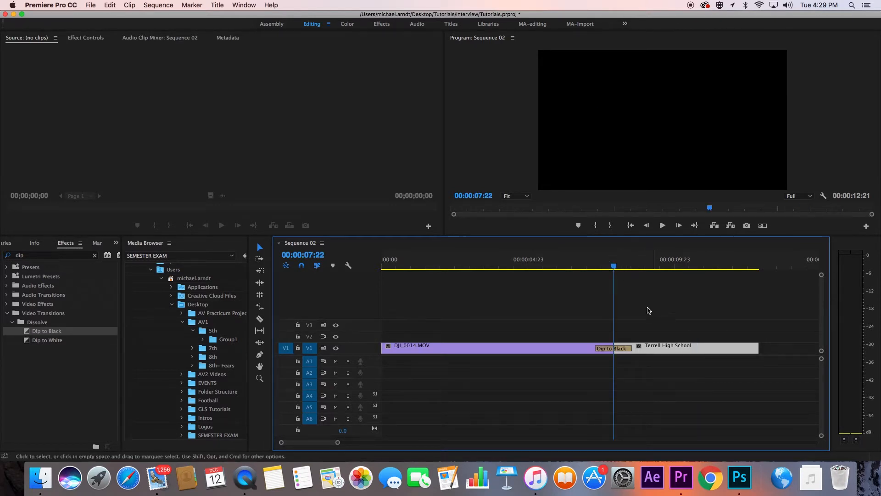
pyautogui.click(606, 268)
pyautogui.moveTo(606, 267); pyautogui.dragTo(597, 267)
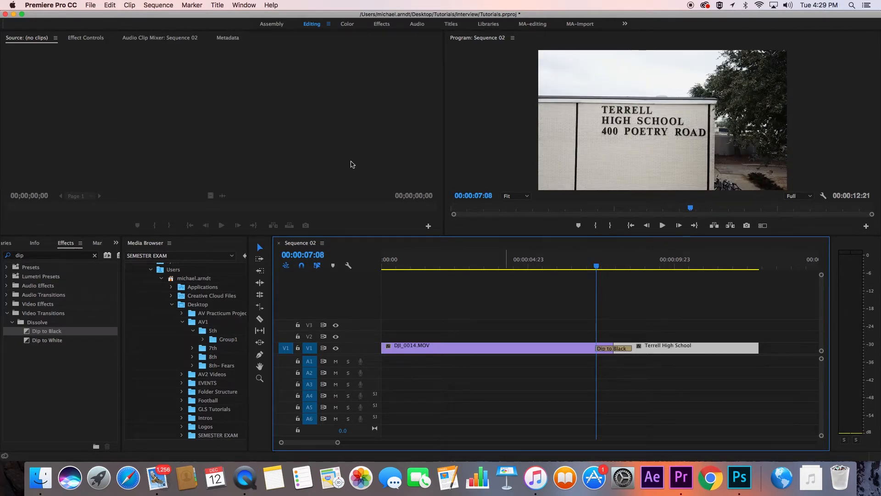
pyautogui.click(81, 39)
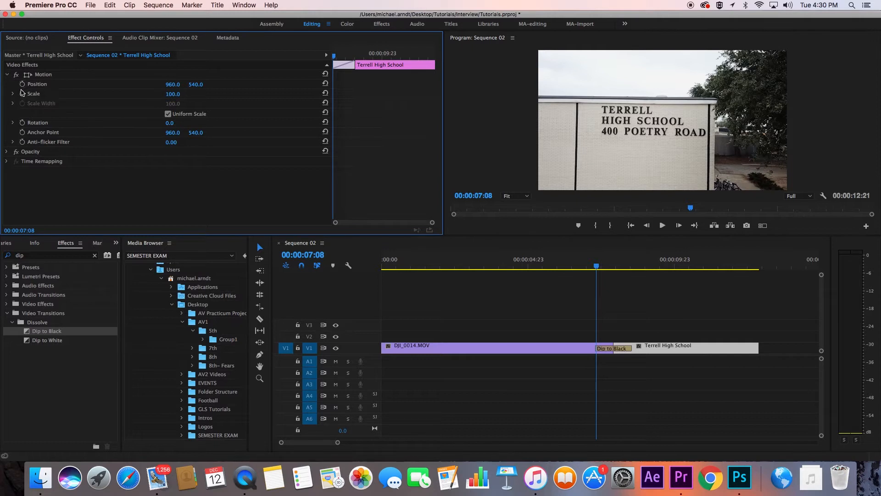
pyautogui.click(22, 94)
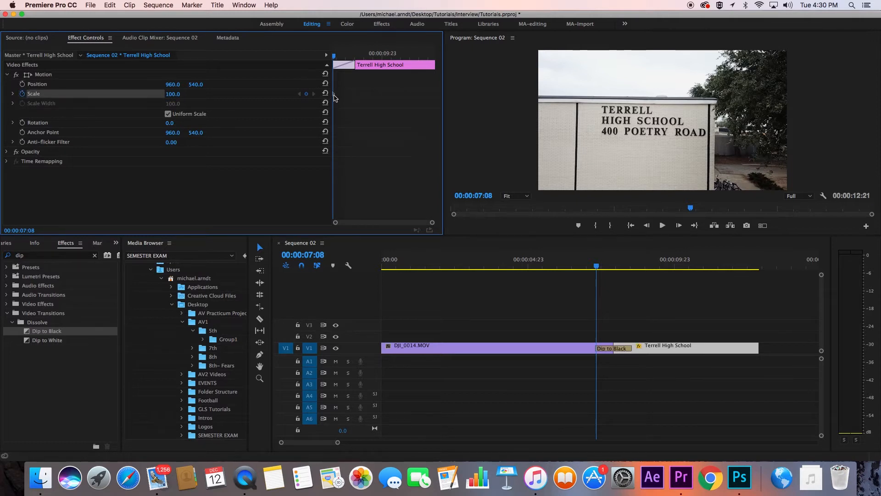
# - Move the playhead to the end of the title and set its Scale keyframe to 110
pyautogui.moveTo(728, 263); pyautogui.dragTo(760, 266)
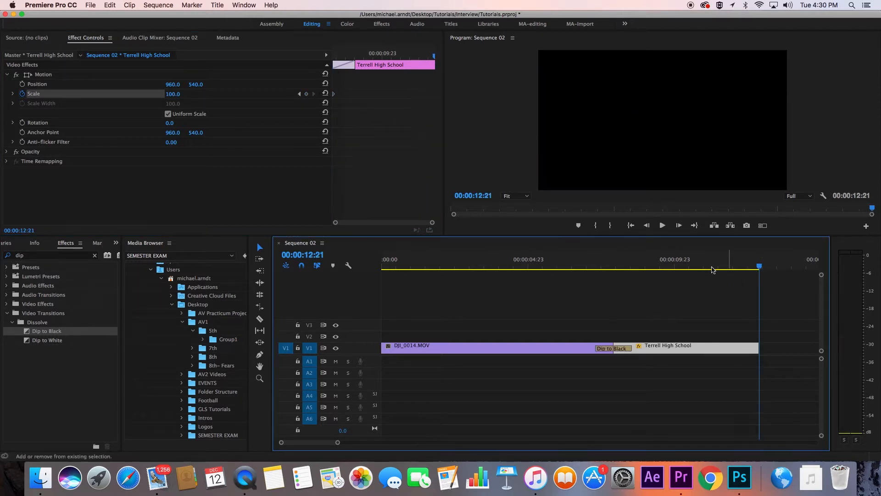
pyautogui.click(173, 95)
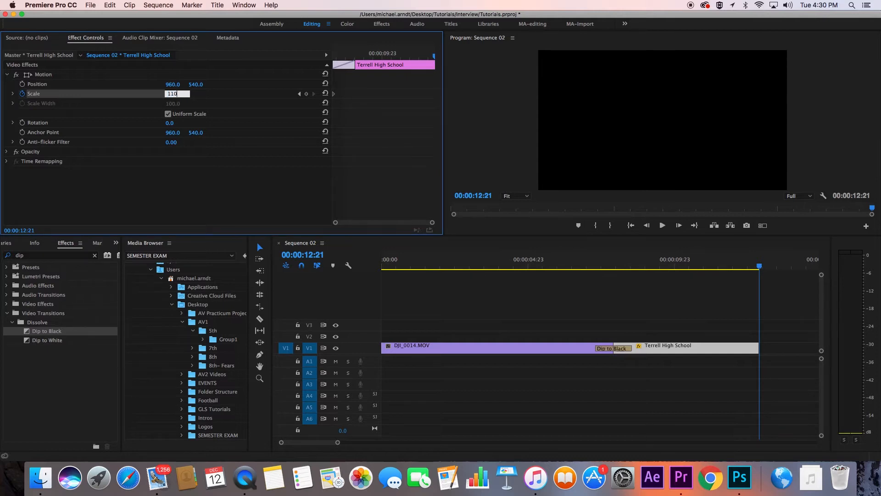
pyautogui.press('Return')
pyautogui.click(334, 94)
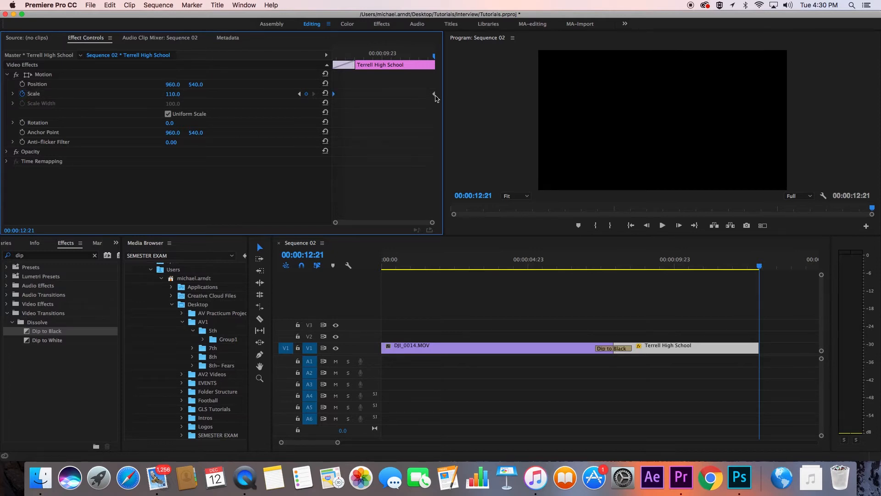
# - Play back the end of the sequence to preview the title's scale animation
pyautogui.click(581, 259)
pyautogui.press('space')
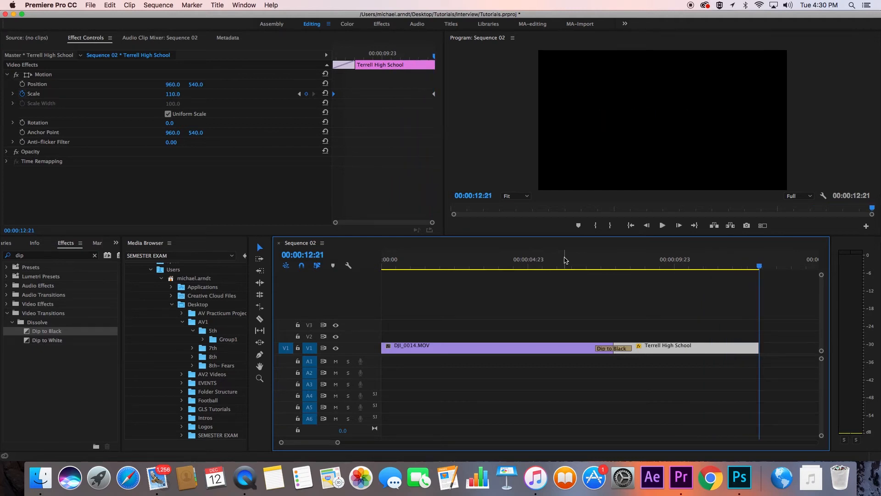
pyautogui.moveTo(581, 263); pyautogui.dragTo(679, 263)
pyautogui.press('space')
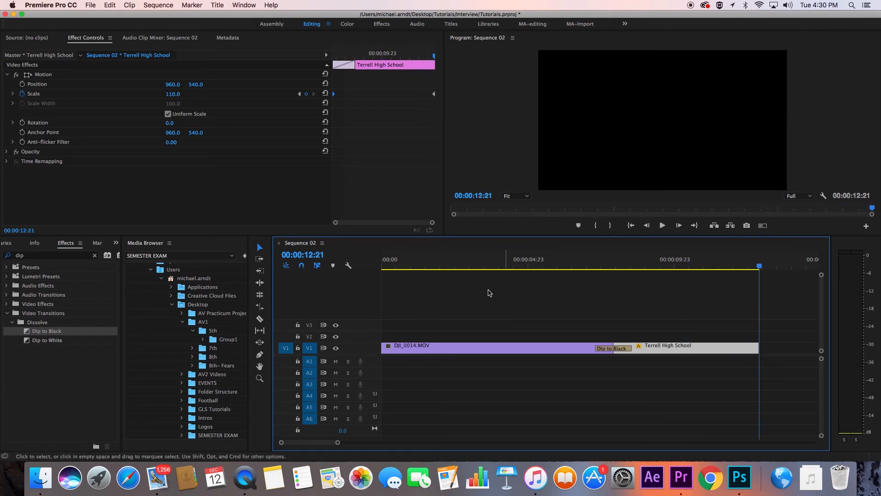
pyautogui.moveTo(393, 270); pyautogui.dragTo(592, 271)
pyautogui.press('space')
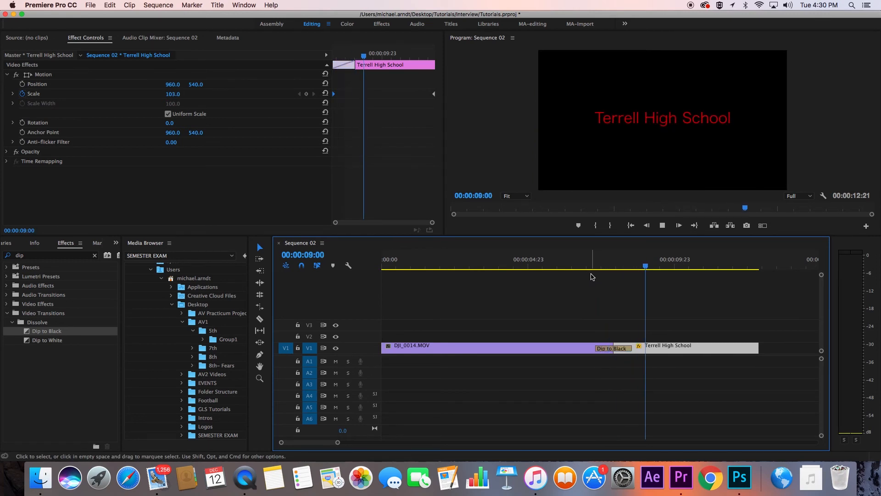